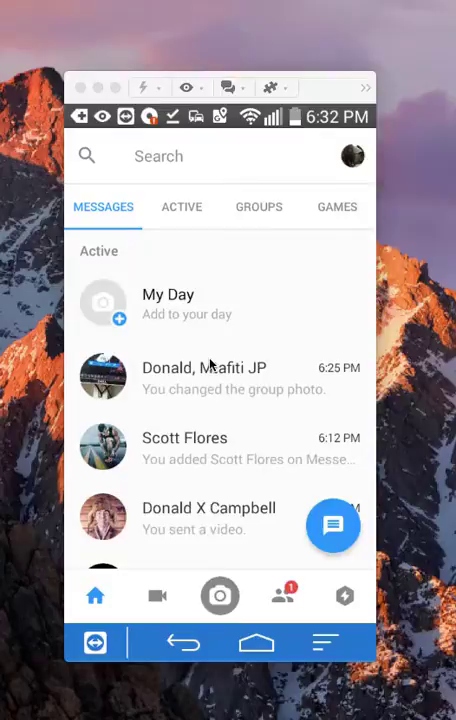
- Open the Donald, Mtafiti JP chat from the Groups list
left_click(267, 209)
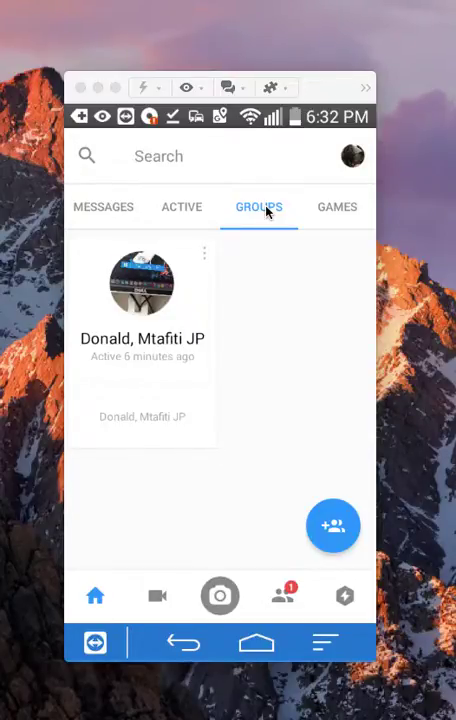
left_click(150, 298)
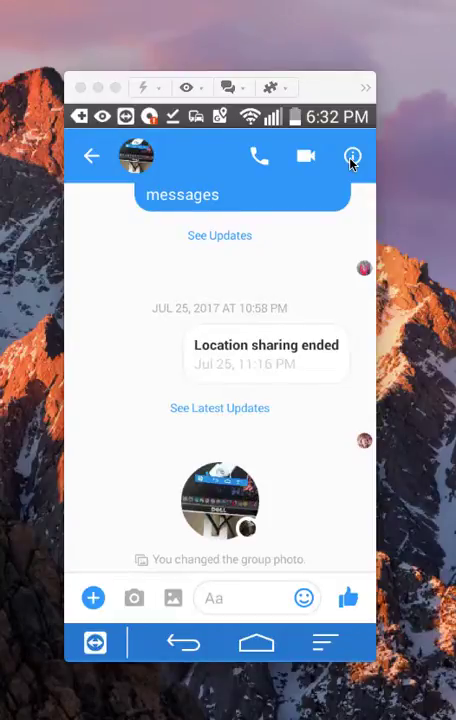
left_click(351, 158)
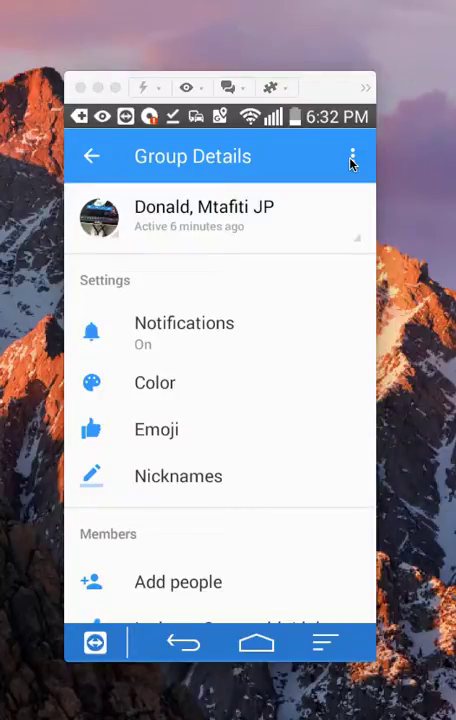
- Take a new group photo with the phone camera from the avatar's Take Photo option
left_click(108, 225)
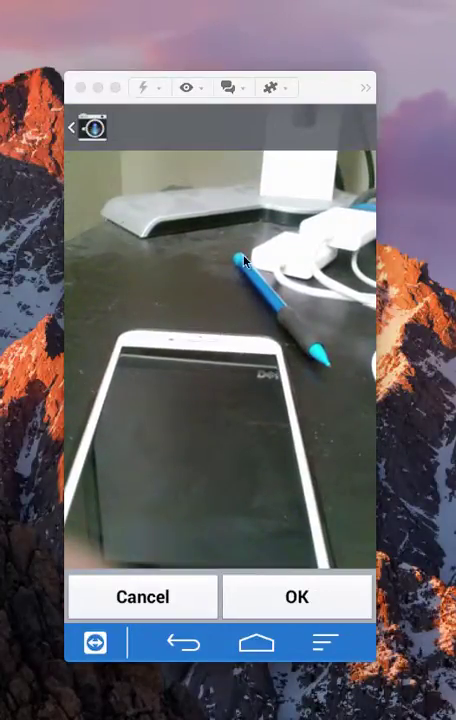
- Confirm the captured camera photo as the Donald, Mtafiti JP group picture
left_click(298, 598)
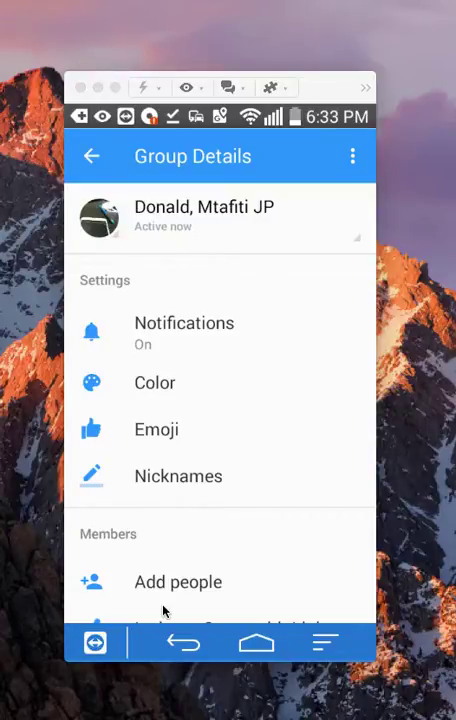
- Select the cat image from the gallery as the new group photo
left_click(104, 228)
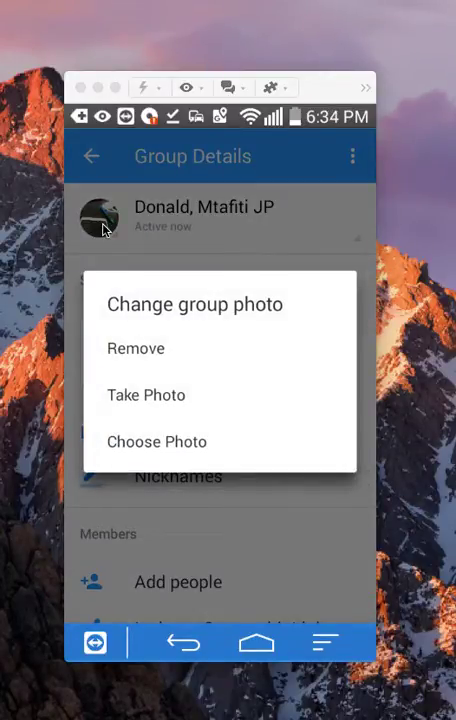
left_click(104, 228)
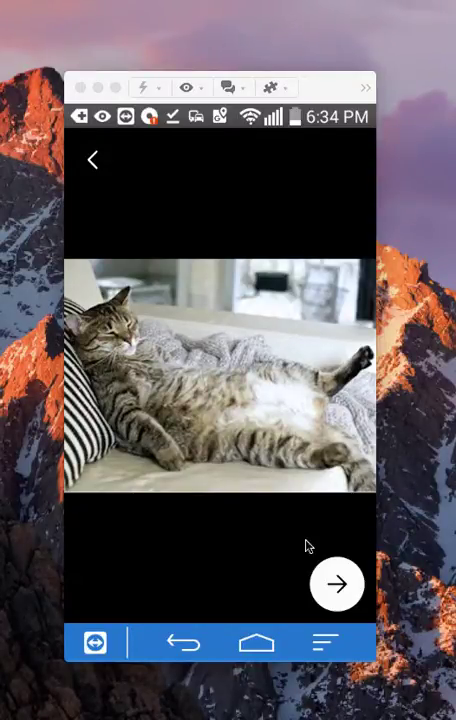
- Crop the cat photo to a square over the cat and save it
left_click(318, 586)
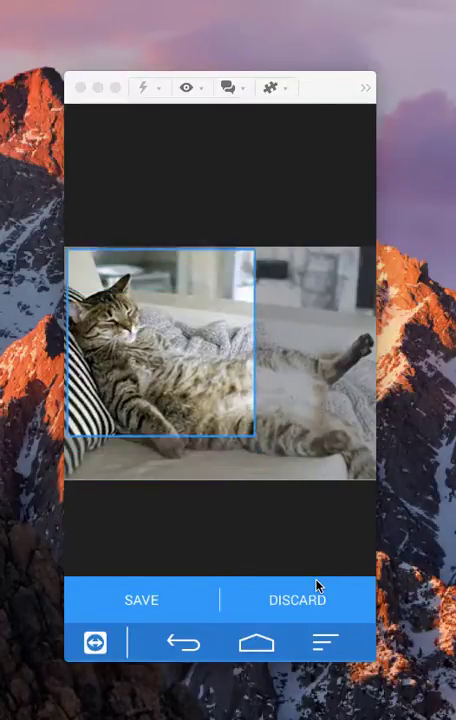
left_click(154, 594)
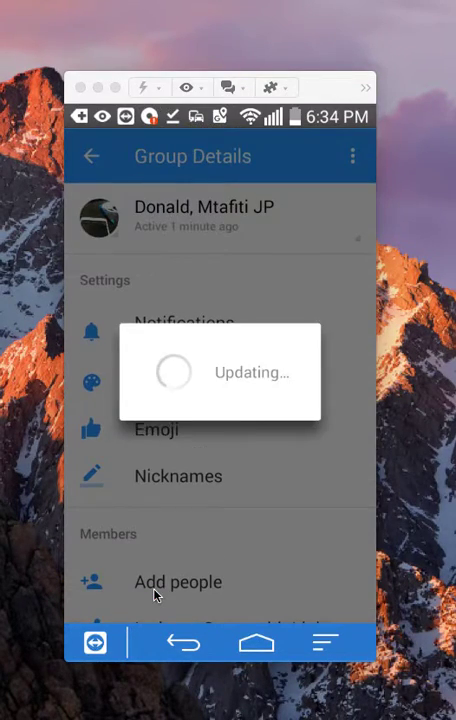